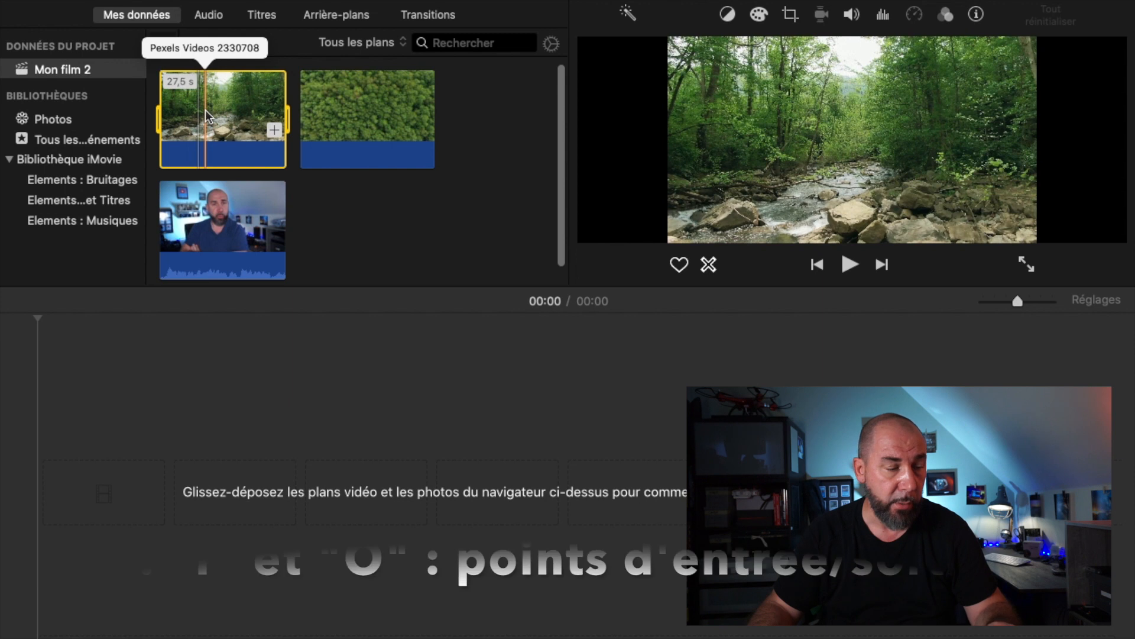
Mark a range of about 5 seconds in the river clip and place it in the empty timeline.
{"action": "key", "text": "i"}
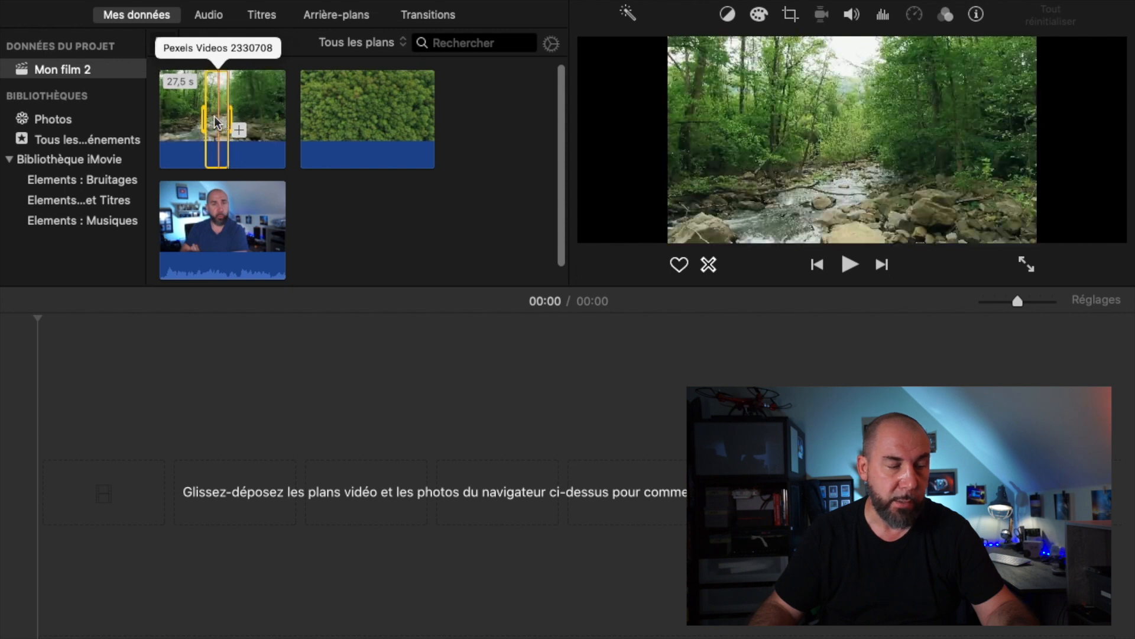
{"action": "left_click", "coordinate": [221, 116]}
{"action": "left_click_drag", "start_coordinate": [225, 277], "coordinate": [144, 458]}
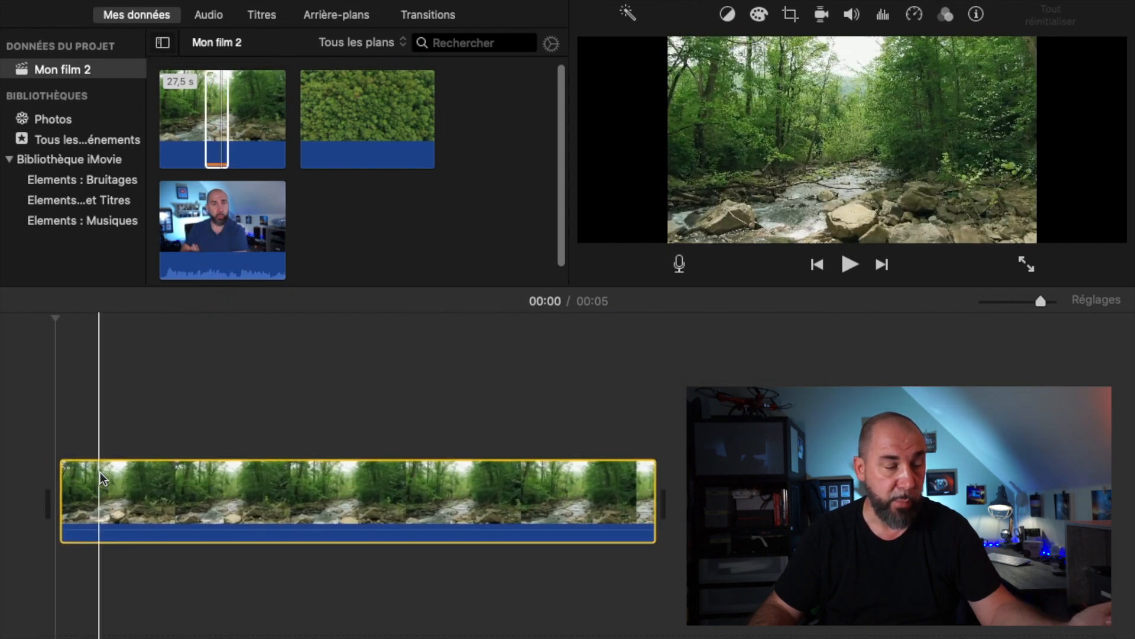
Reselect the river clip's range in the browser and set a new start point in the clip's second half.
{"action": "left_click", "coordinate": [219, 121]}
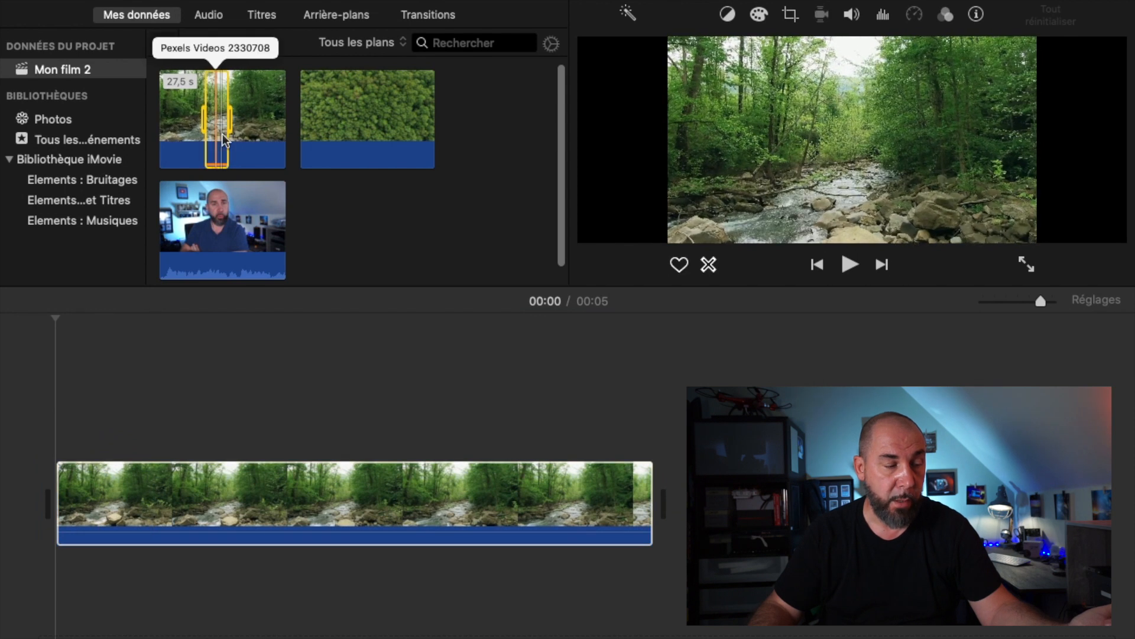
{"action": "mouse_move", "coordinate": [222, 124]}
{"action": "left_mouse_down"}
{"action": "mouse_move", "coordinate": [246, 167]}
{"action": "mouse_move", "coordinate": [256, 310]}
{"action": "mouse_move", "coordinate": [227, 124]}
{"action": "left_mouse_up"}
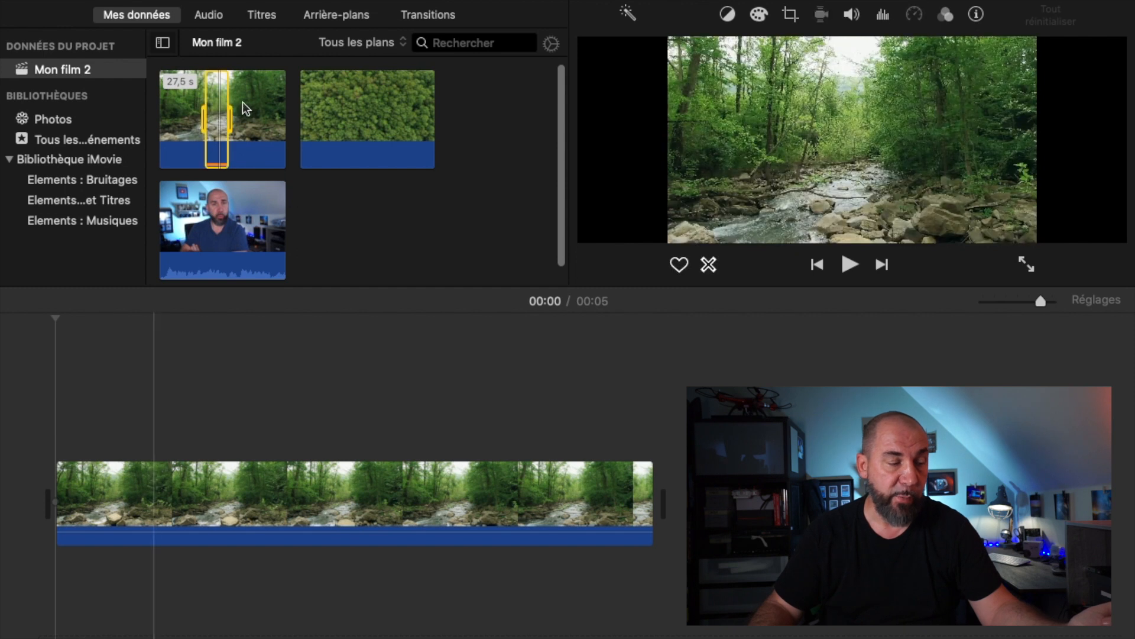
{"action": "left_click", "coordinate": [243, 103]}
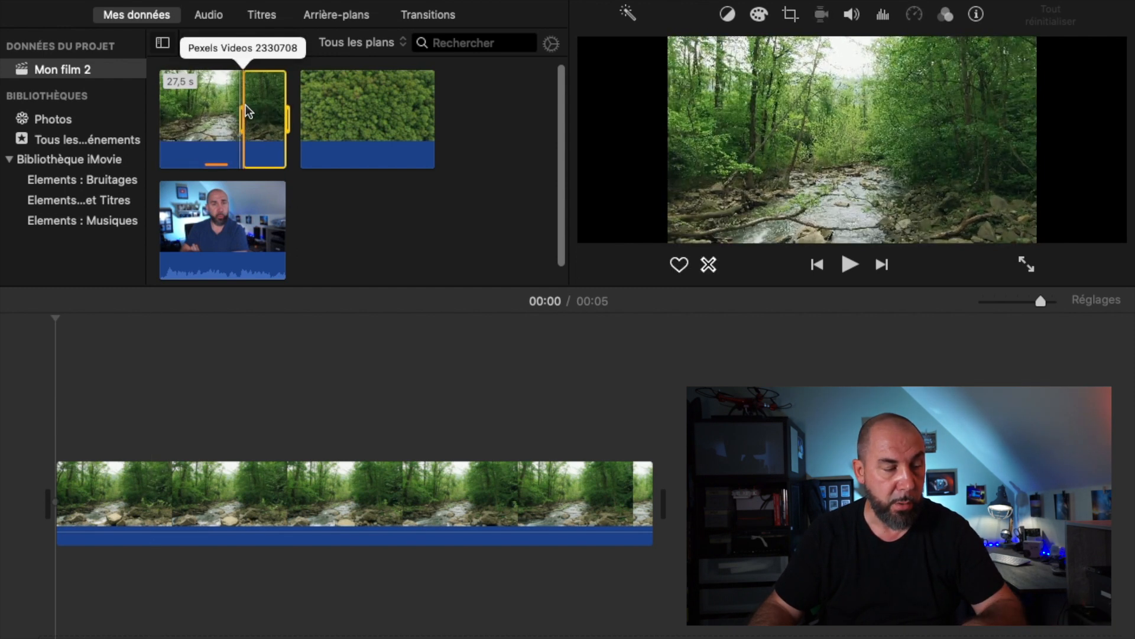
Mark a short range near the beginning of the river clip, advancing frame by frame to its end point.
{"action": "left_click", "coordinate": [174, 108]}
{"action": "left_click", "coordinate": [175, 107]}
{"action": "key", "text": "Right"}
{"action": "key", "text": "Right"}
{"action": "key", "text": "Right"}
{"action": "key", "text": "Right"}
{"action": "key", "text": "Right"}
{"action": "key", "text": "Right"}
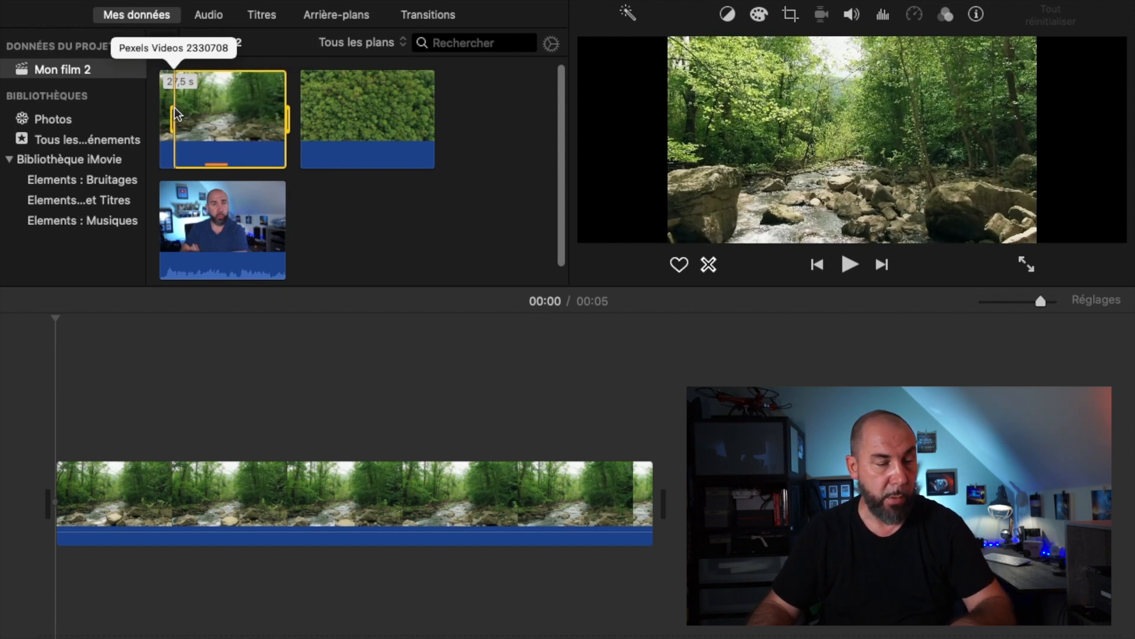
{"action": "key", "text": "Right"}
{"action": "key", "text": "Right"}
{"action": "key", "text": "Right"}
{"action": "key", "text": "Right"}
{"action": "key", "text": "Right"}
{"action": "key", "text": "Right"}
{"action": "key", "text": "Right"}
{"action": "key", "text": "Right"}
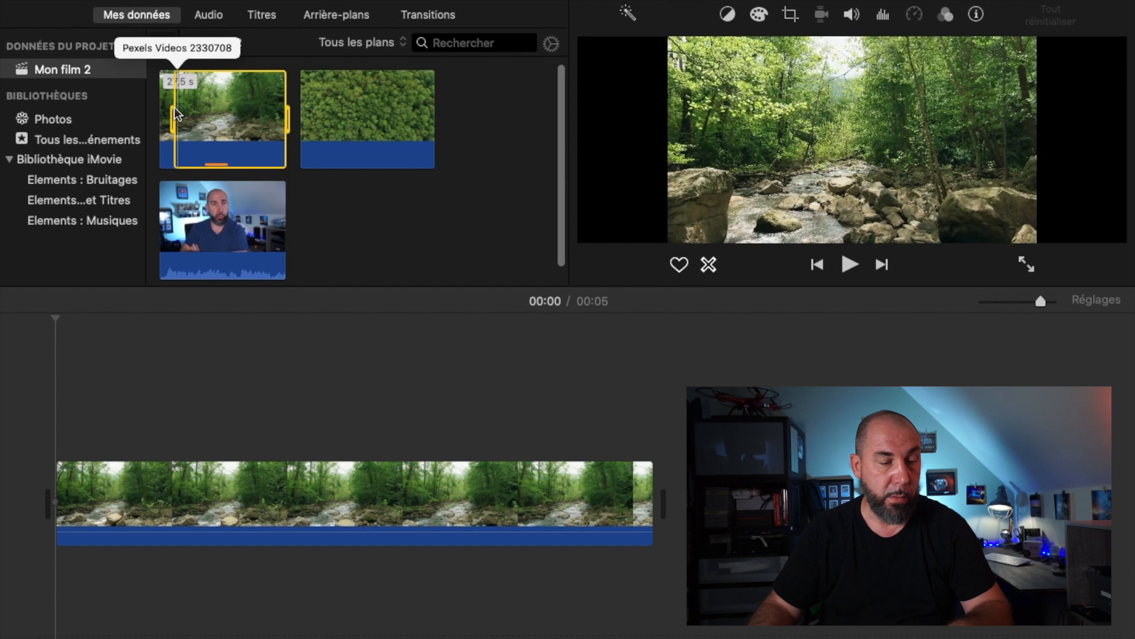
{"action": "key", "text": "o"}
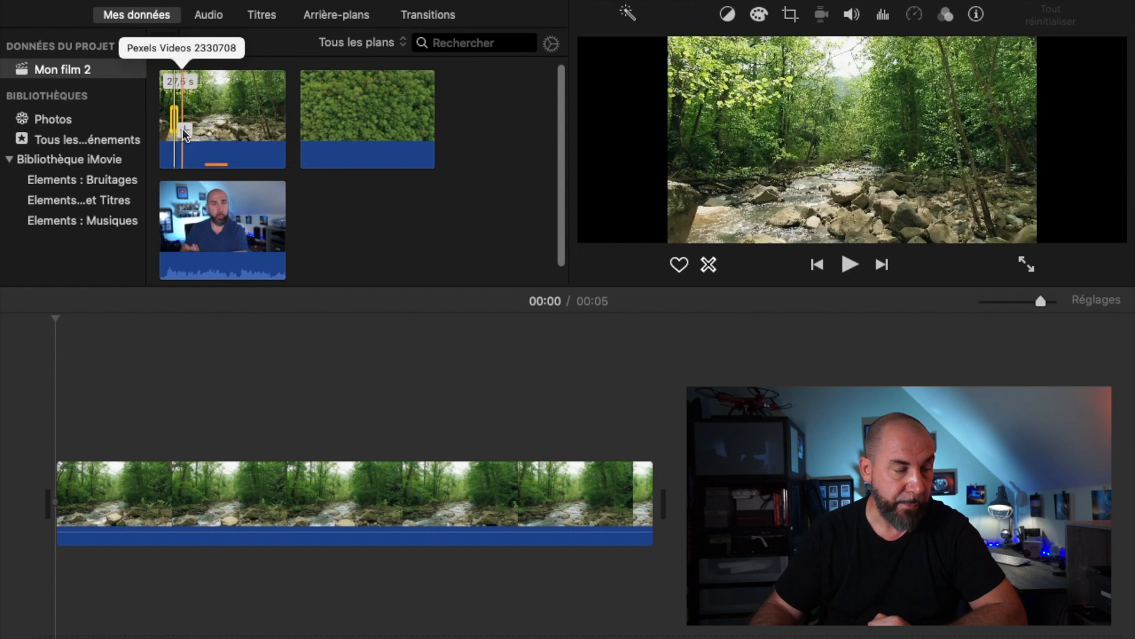
Append the short marked river range twice at the end of the timeline.
{"action": "left_click_drag", "start_coordinate": [185, 133], "coordinate": [452, 352]}
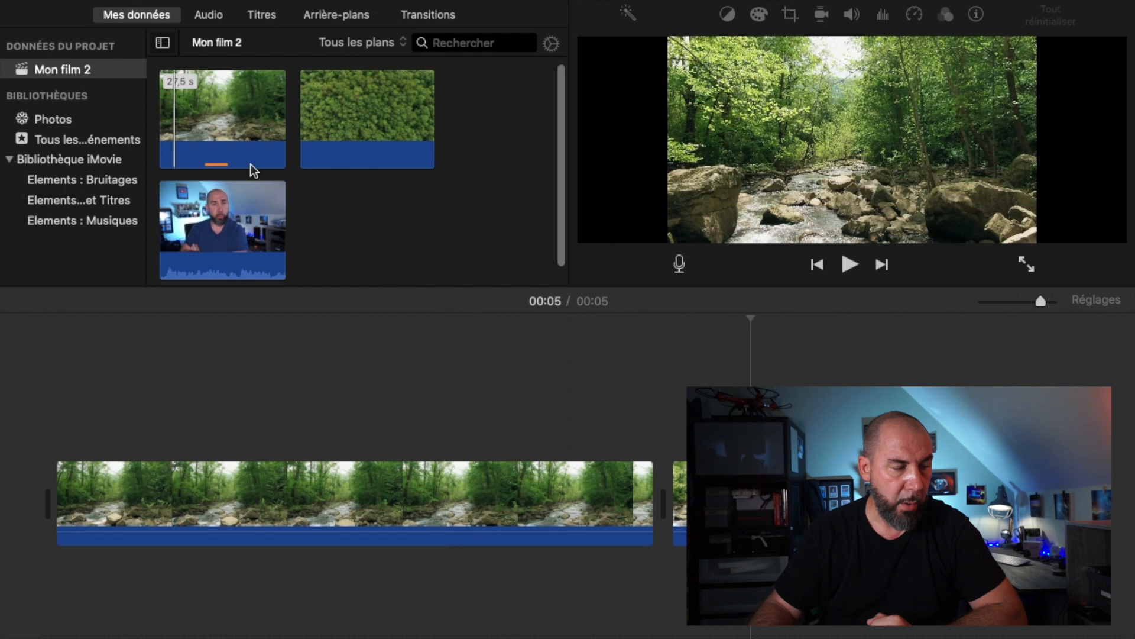
{"action": "left_click_drag", "start_coordinate": [164, 133], "coordinate": [147, 126]}
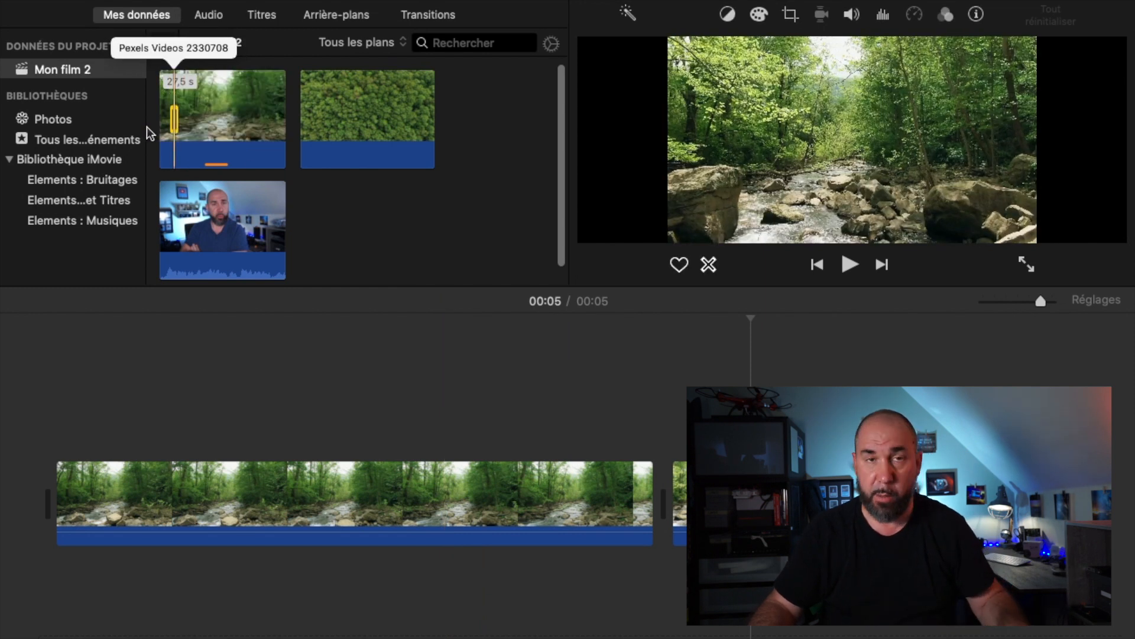
{"action": "key", "text": "e"}
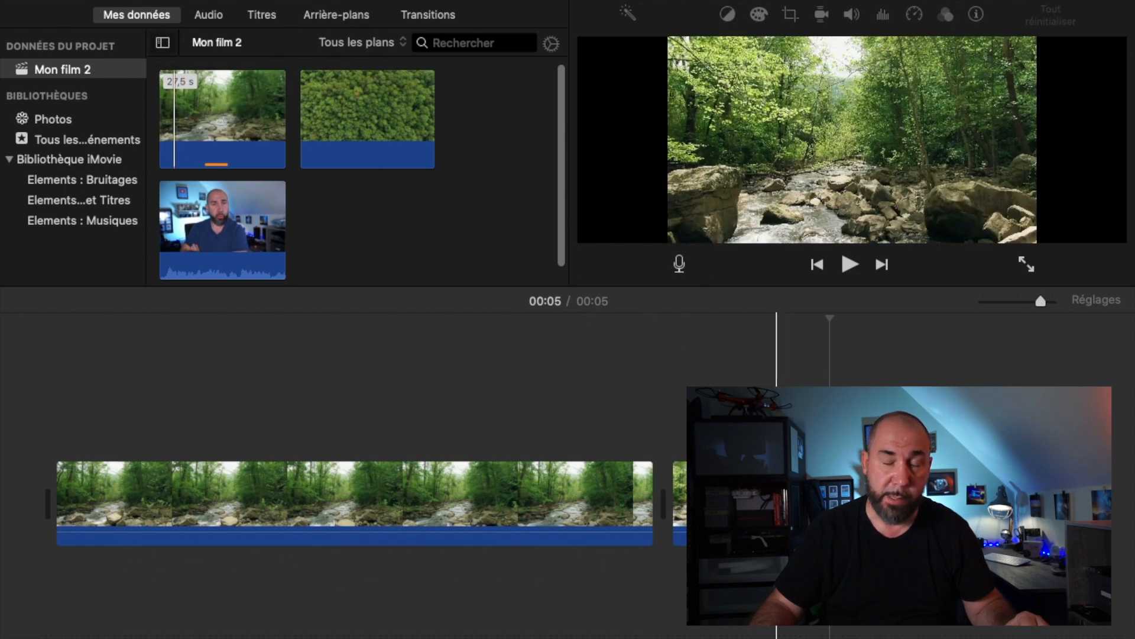
Set a selection start point partway through the aerial forest clip in the browser.
{"action": "left_click", "coordinate": [358, 120]}
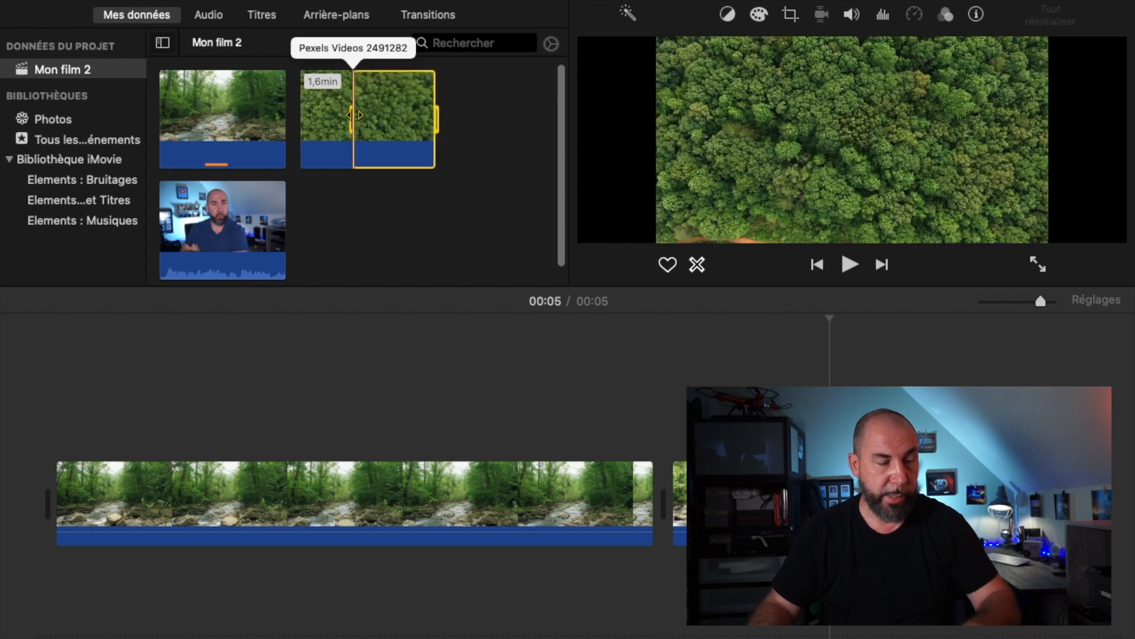
{"action": "left_click_drag", "start_coordinate": [353, 115], "coordinate": [353, 115]}
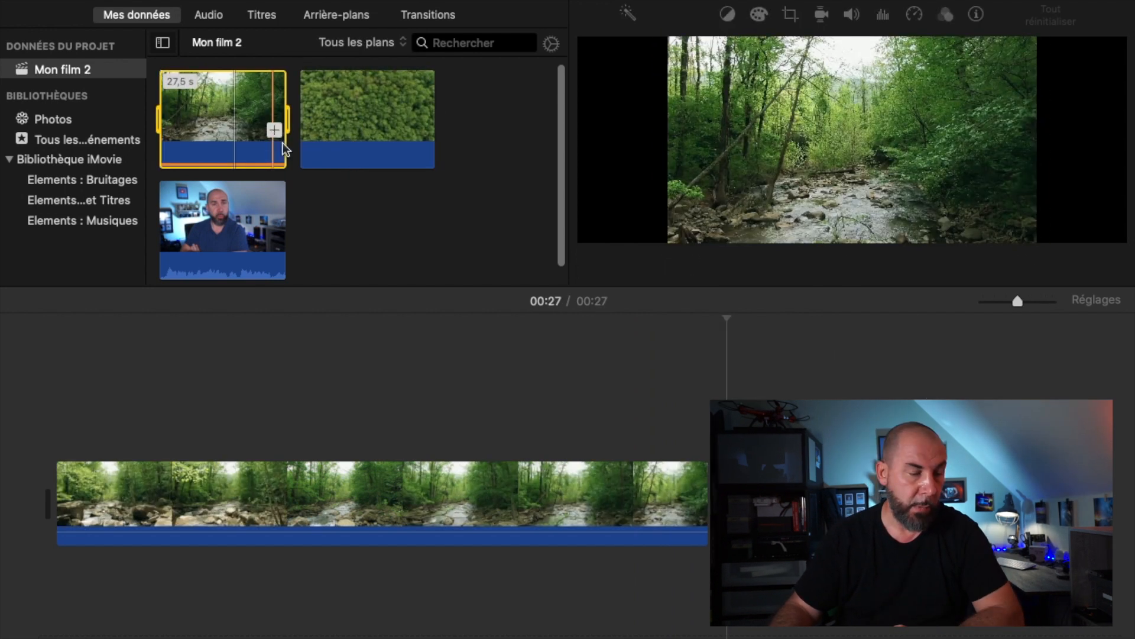
Overlay the whole aerial forest clip above the river clip as a cutaway starting at 00:13.
{"action": "left_click", "coordinate": [542, 403]}
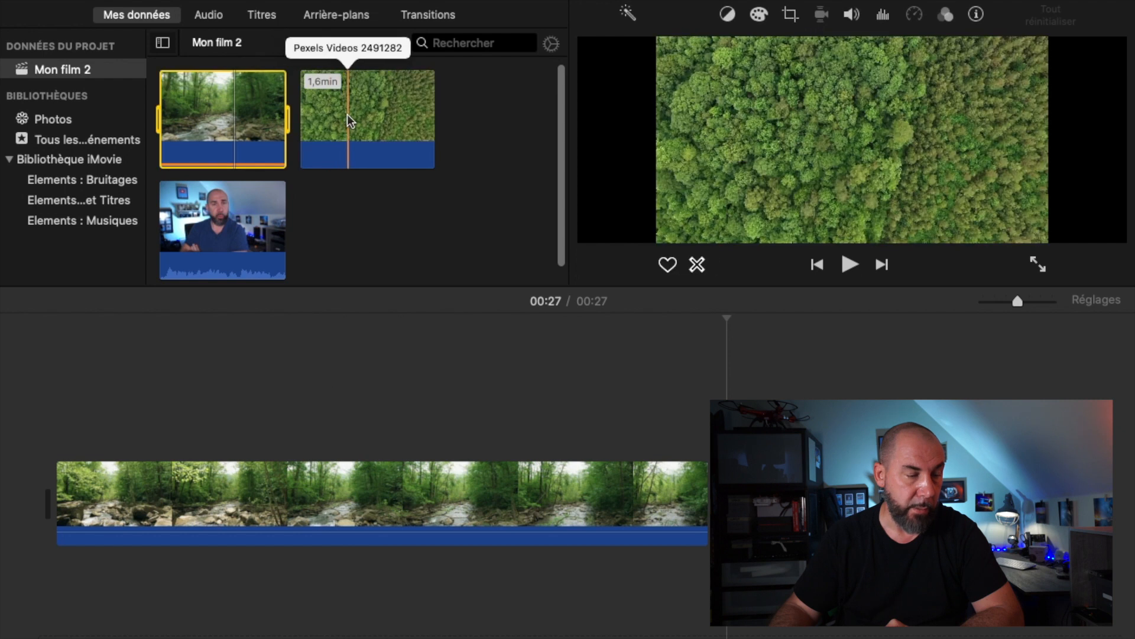
{"action": "left_click", "coordinate": [391, 131]}
{"action": "left_click", "coordinate": [375, 471]}
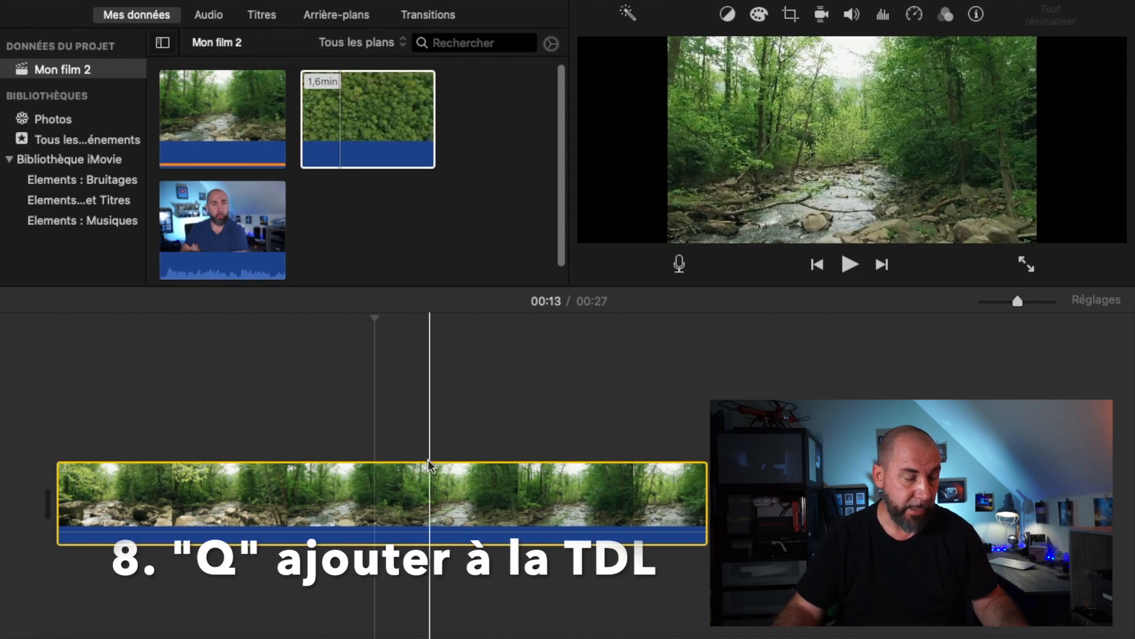
{"action": "left_click", "coordinate": [378, 483]}
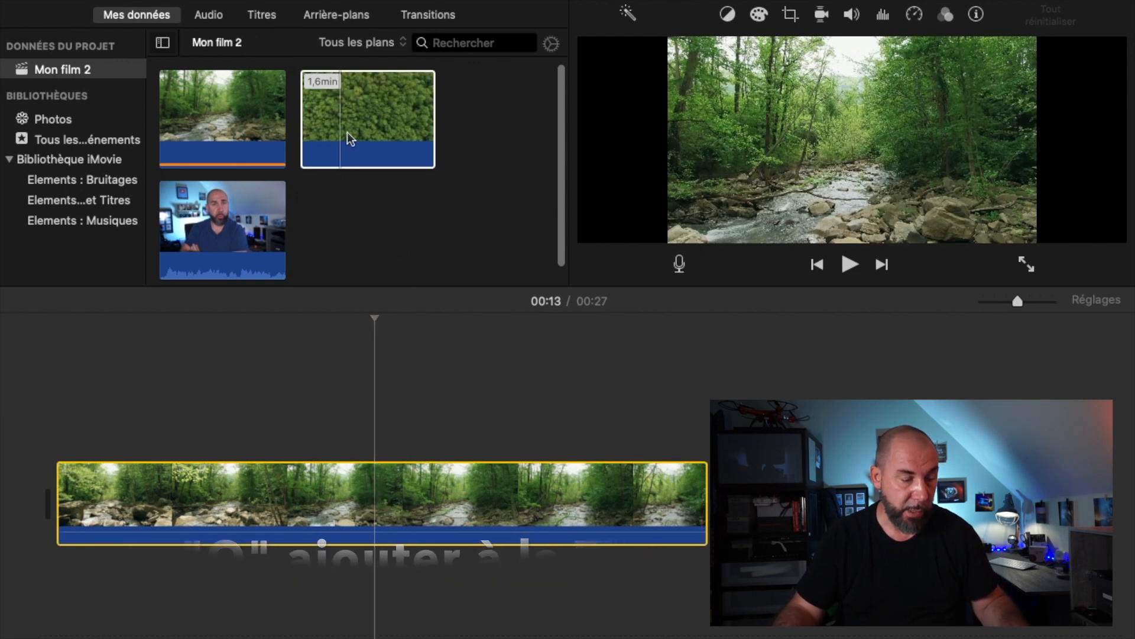
{"action": "key", "text": "q"}
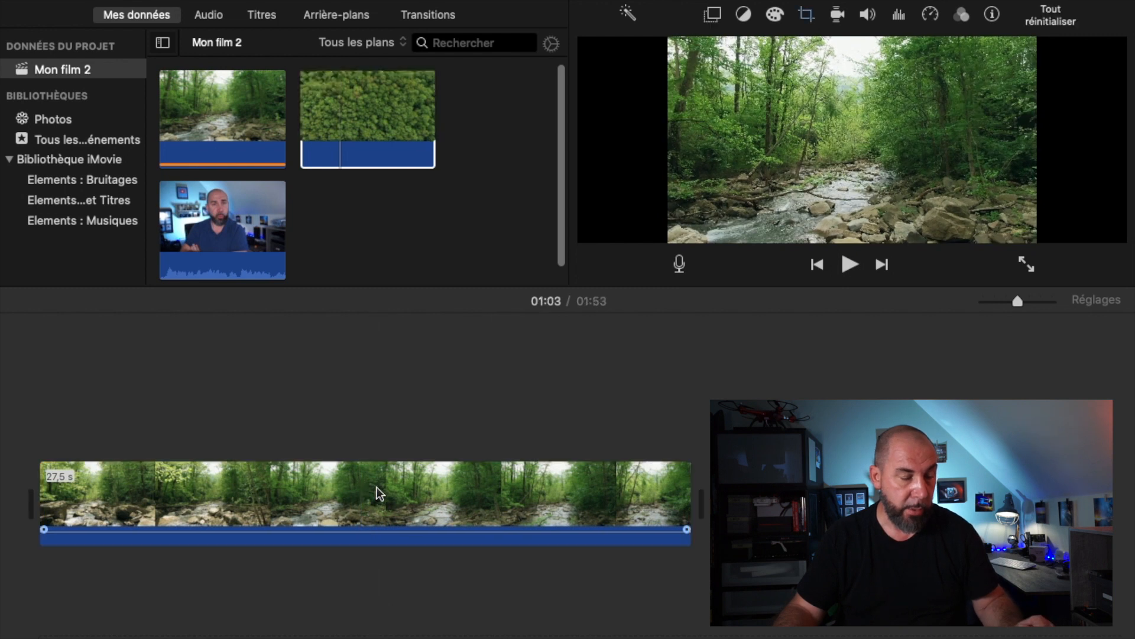
{"action": "scroll", "coordinate": [374, 467], "scroll_direction": "right", "scroll_amount": 20}
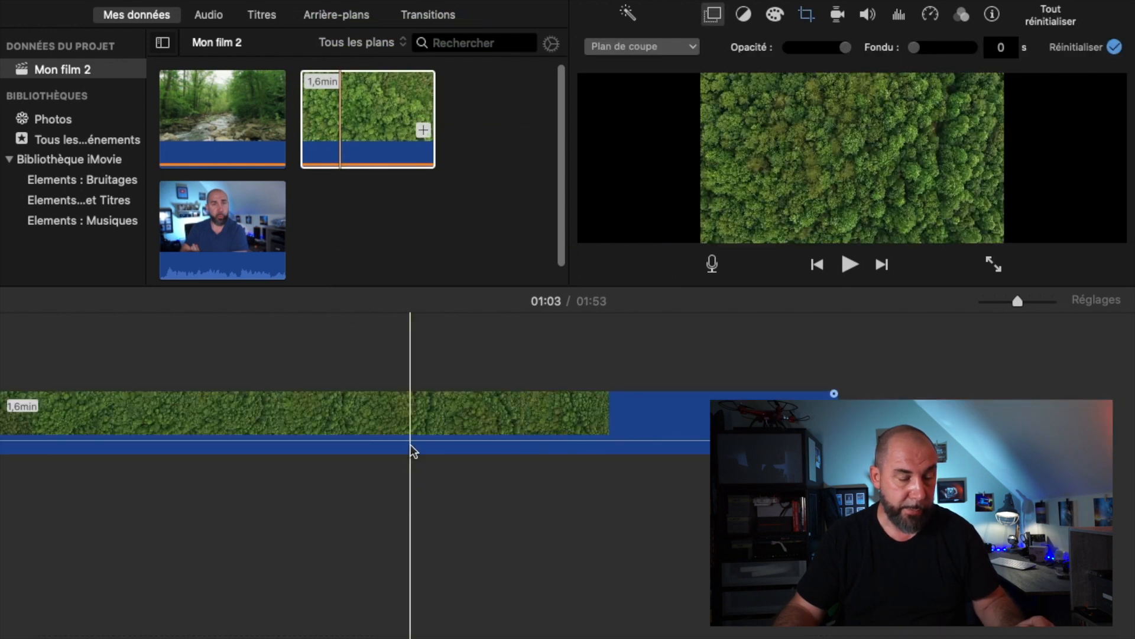
{"action": "scroll", "coordinate": [402, 462], "scroll_direction": "left", "scroll_amount": 20}
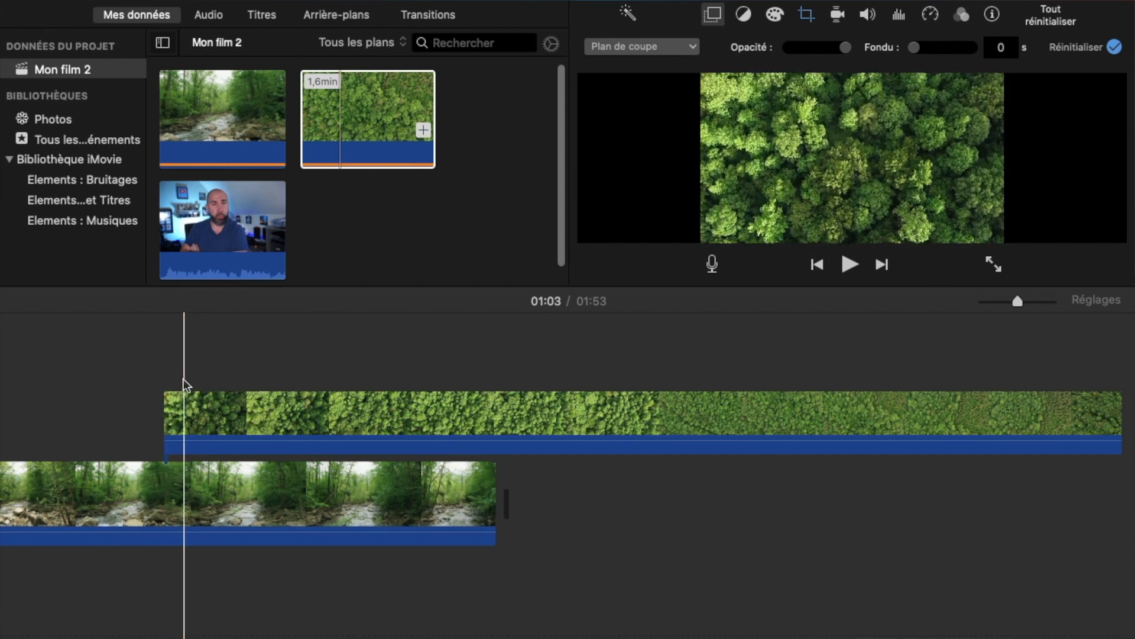
Delete the aerial forest cutaway from above the river clip.
{"action": "left_click", "coordinate": [268, 423]}
{"action": "key", "text": "Delete"}
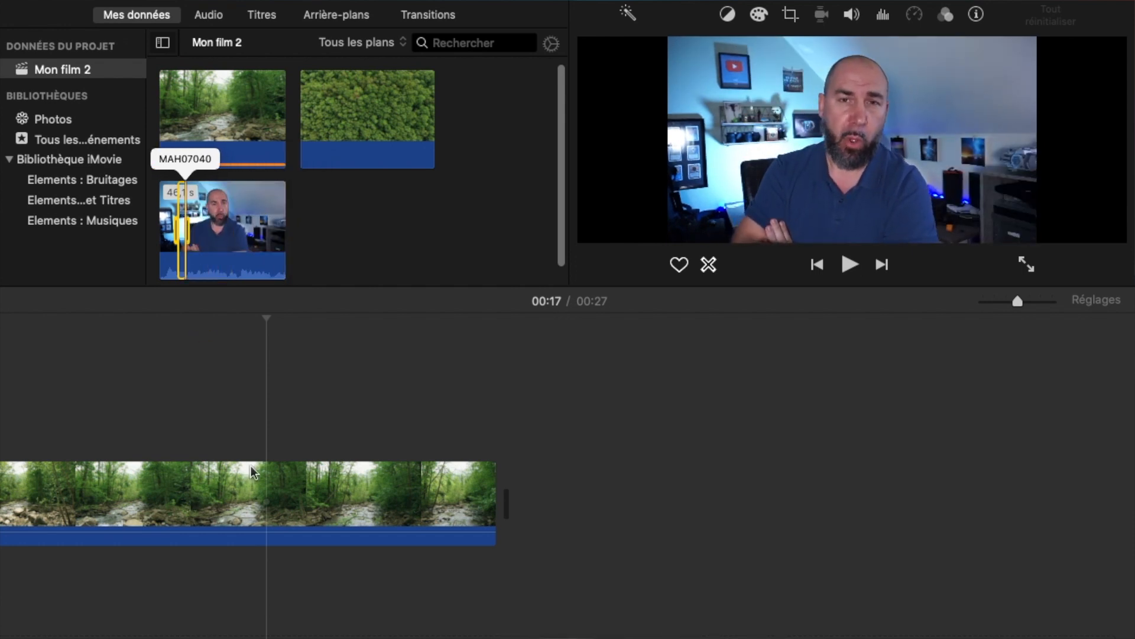
Insert the marked range of clip MAH07040 into the river clip at 00:17, splitting the river clip around it.
{"action": "left_click", "coordinate": [272, 492]}
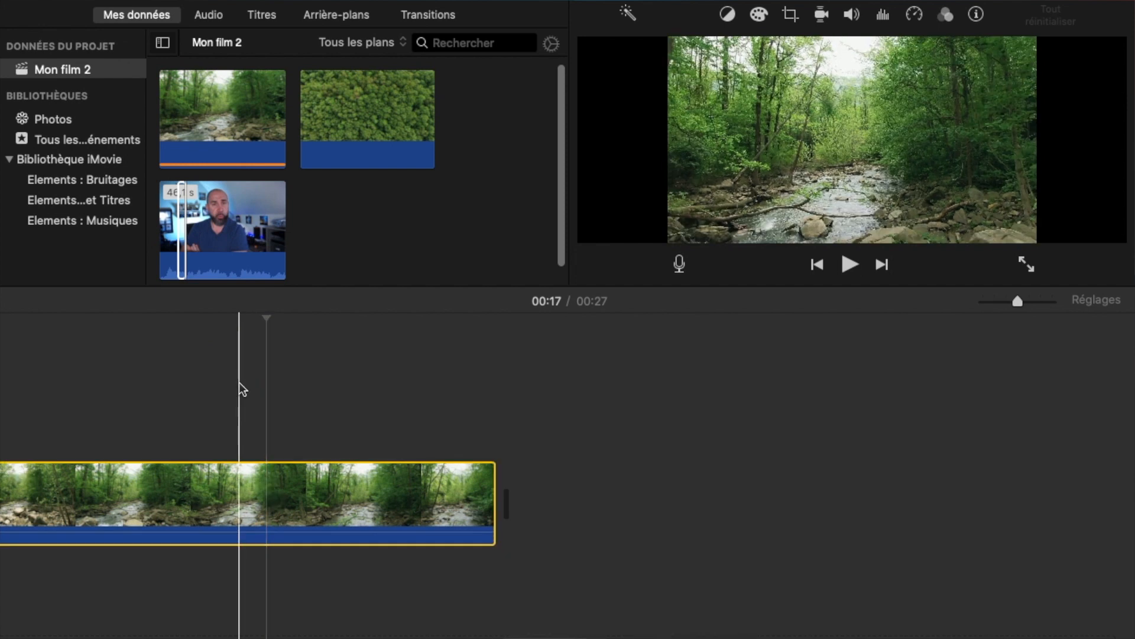
{"action": "left_click", "coordinate": [180, 243]}
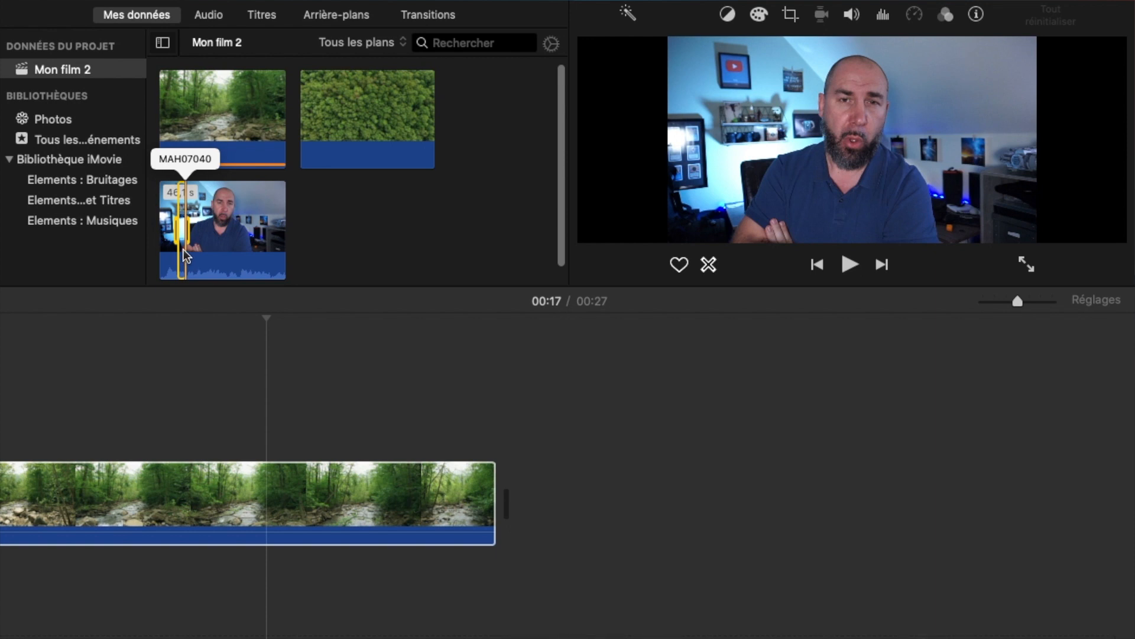
{"action": "key", "text": "w"}
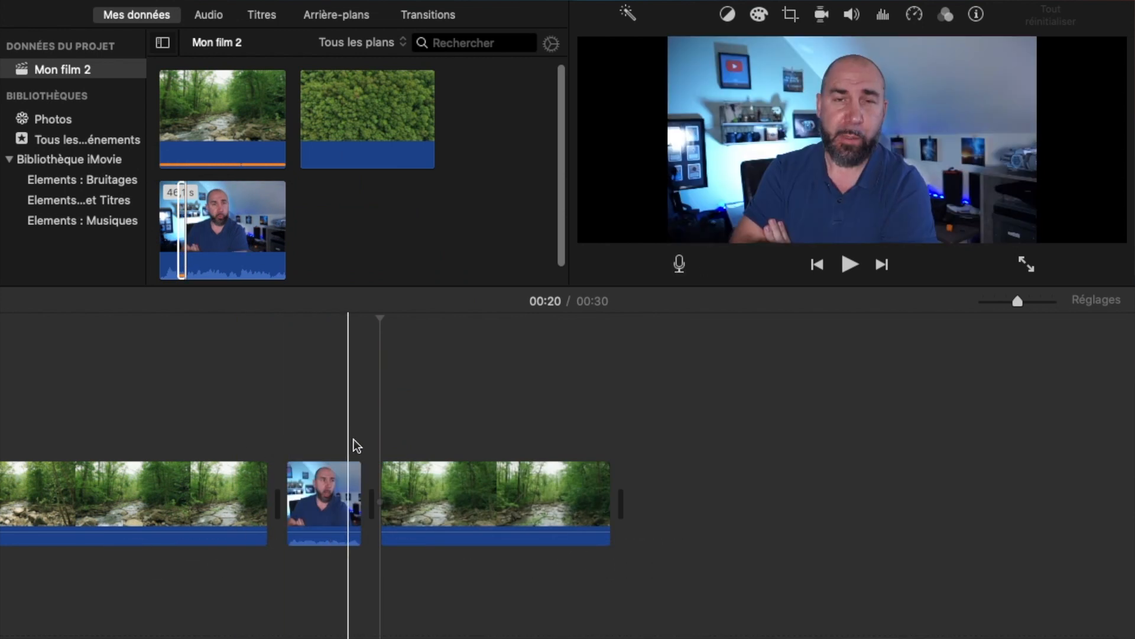
{"action": "left_click", "coordinate": [184, 476]}
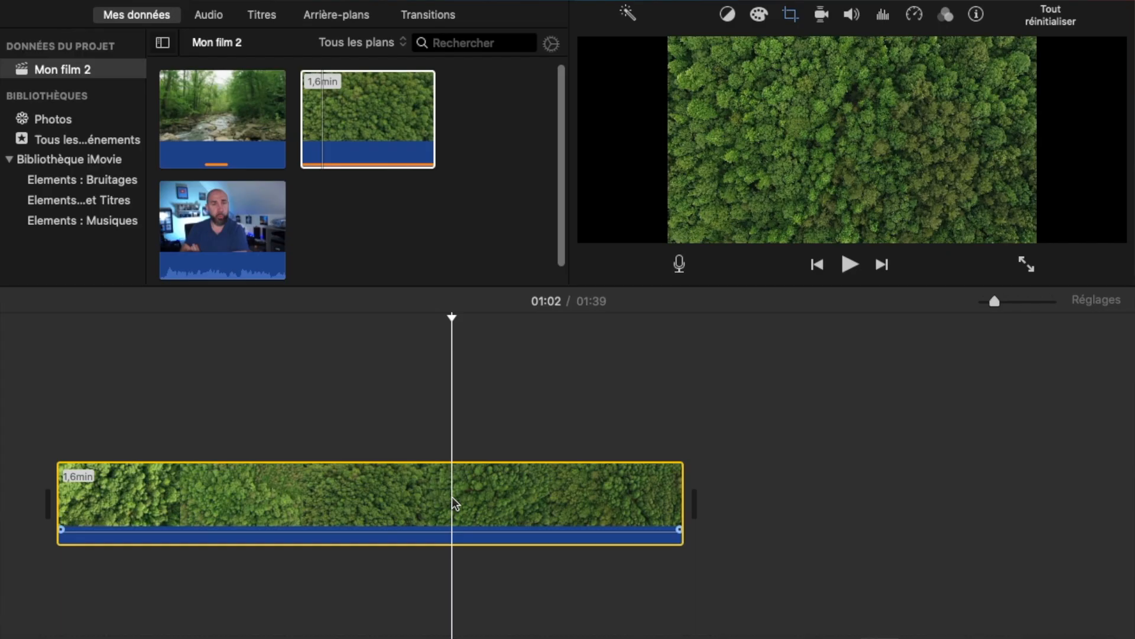
Split the aerial forest clip in the timeline at 01:02 and undo the split.
{"action": "key", "text": "super+b"}
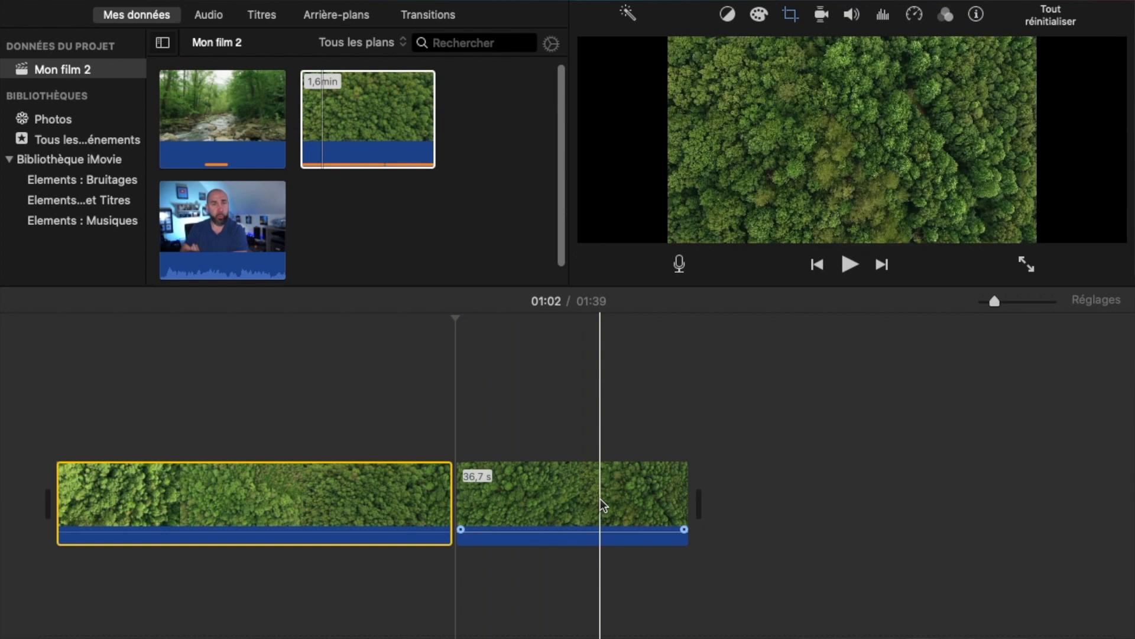
{"action": "key", "text": "super+z"}
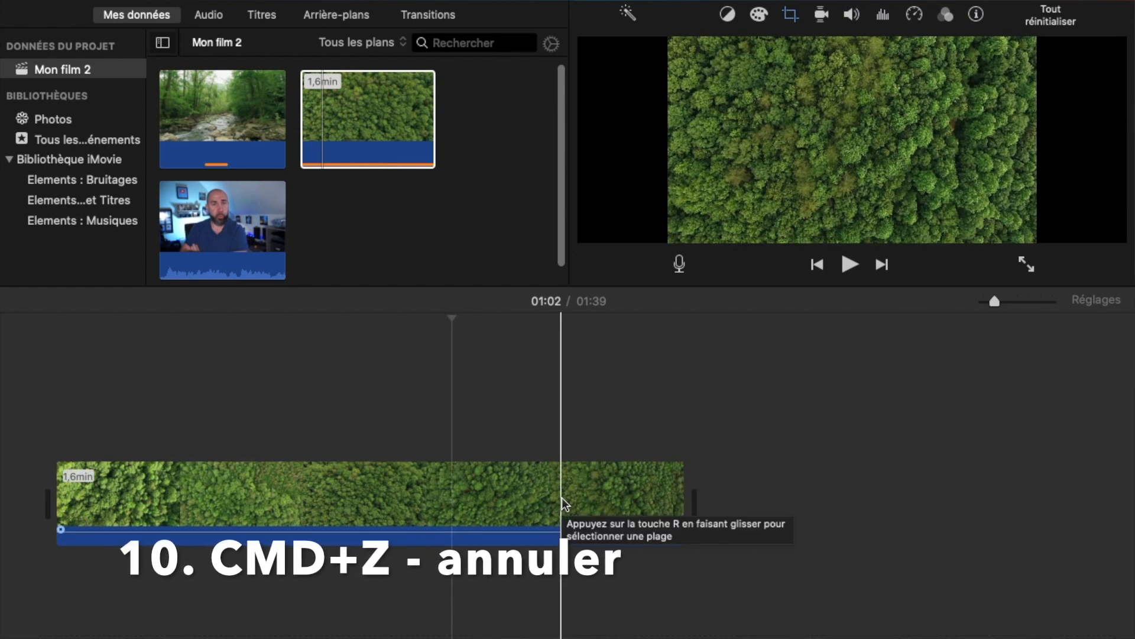
Split the aerial forest clip into four pieces, cutting near its middle, at 01:12 and at about 00:26.
{"action": "left_click", "coordinate": [499, 499]}
{"action": "key", "text": "Home"}
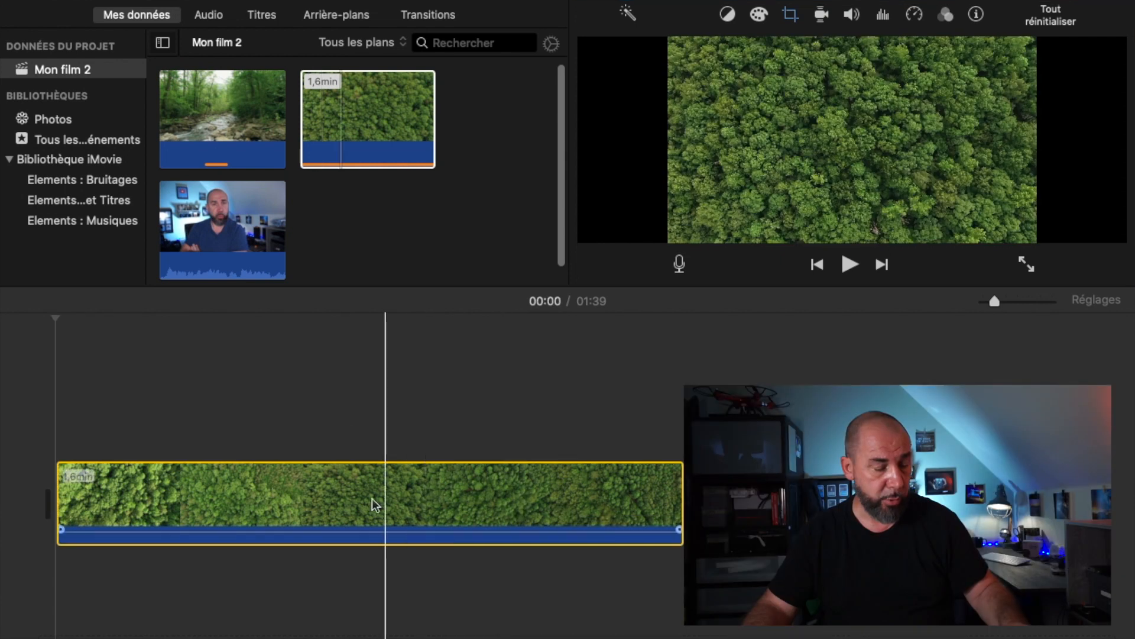
{"action": "left_click", "coordinate": [357, 499]}
{"action": "key", "text": "super+b"}
{"action": "left_click", "coordinate": [519, 508]}
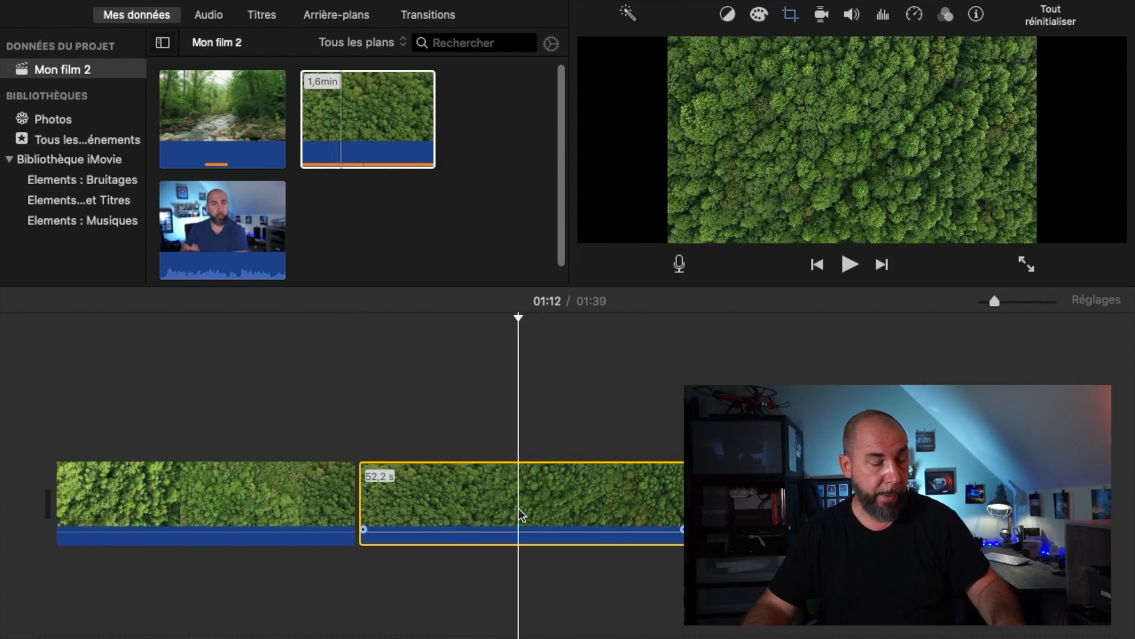
{"action": "key", "text": "super+b"}
{"action": "left_click", "coordinate": [221, 511]}
{"action": "key", "text": "super+b"}
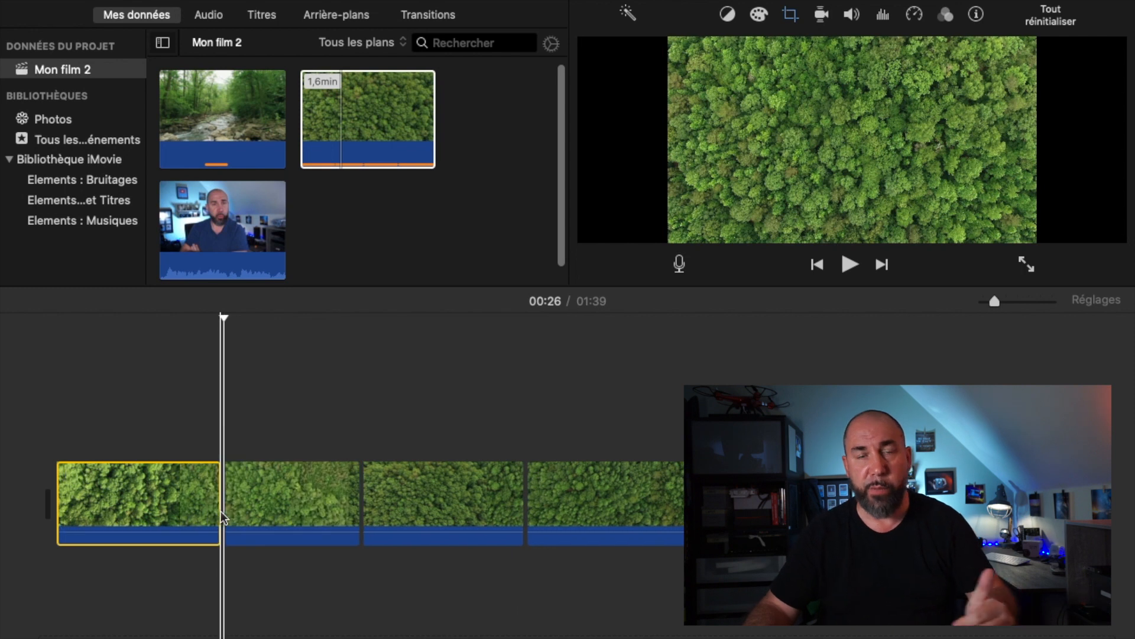